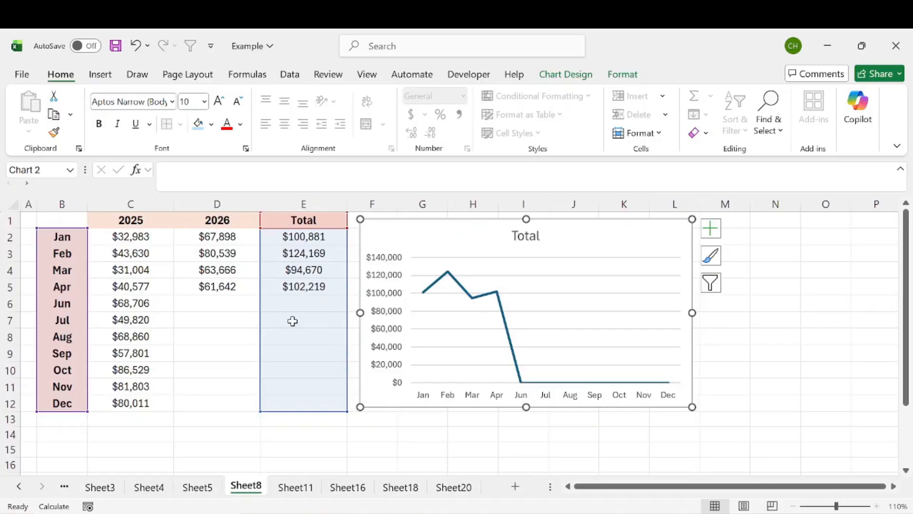
# Inspect the formulas in the Total column and the cells that the E2 formula references.
pyautogui.click(294, 305)
pyautogui.moveTo(294, 306); pyautogui.dragTo(294, 406)
pyautogui.click(298, 239)
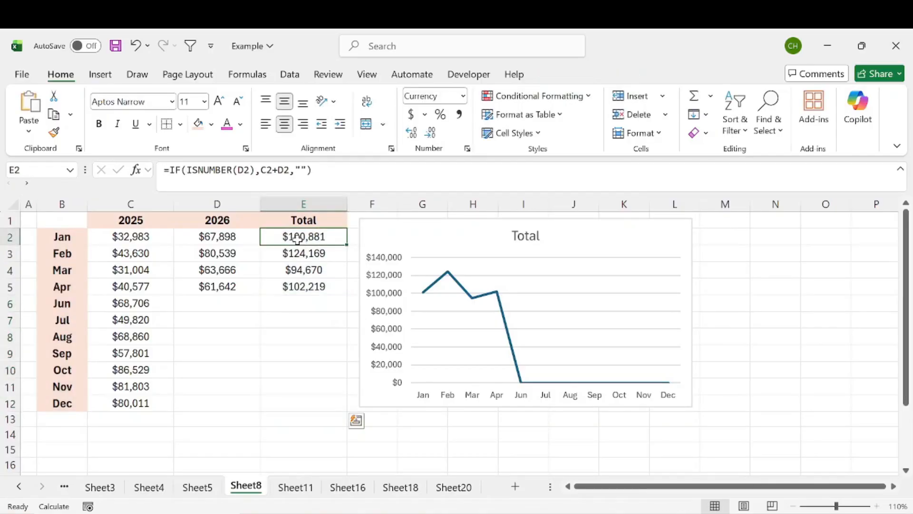
pyautogui.click(299, 269)
pyautogui.click(299, 316)
pyautogui.click(300, 349)
pyautogui.click(301, 237)
pyautogui.click(329, 179)
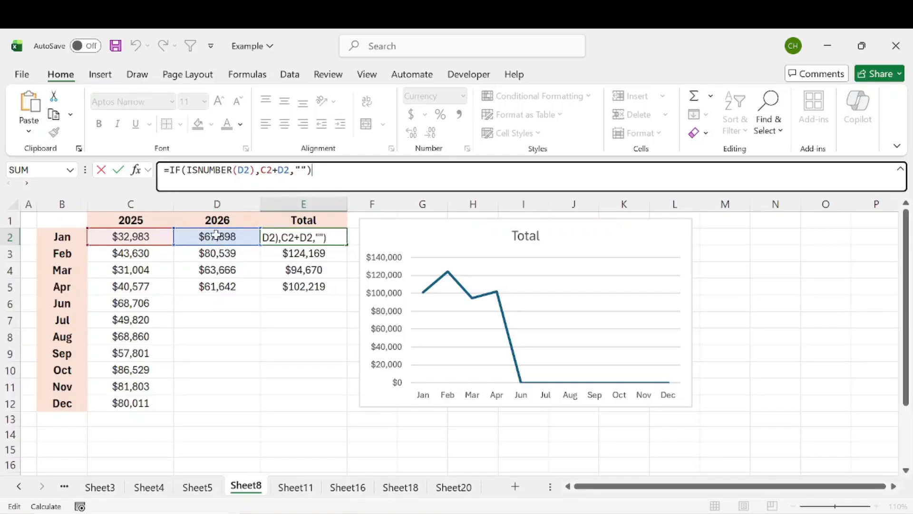
pyautogui.click(224, 303)
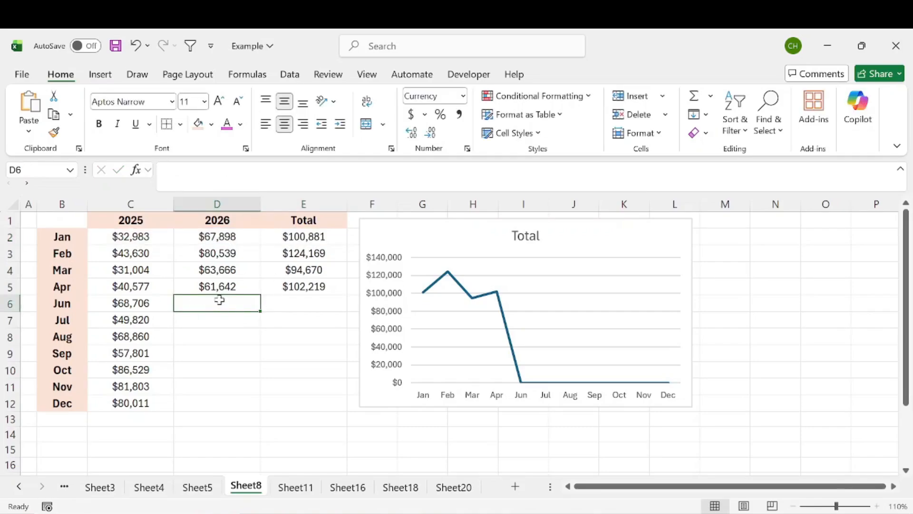
# Compare the blank 2026 and Total cells for June to December with the line in the chart.
pyautogui.moveTo(203, 299); pyautogui.dragTo(207, 405)
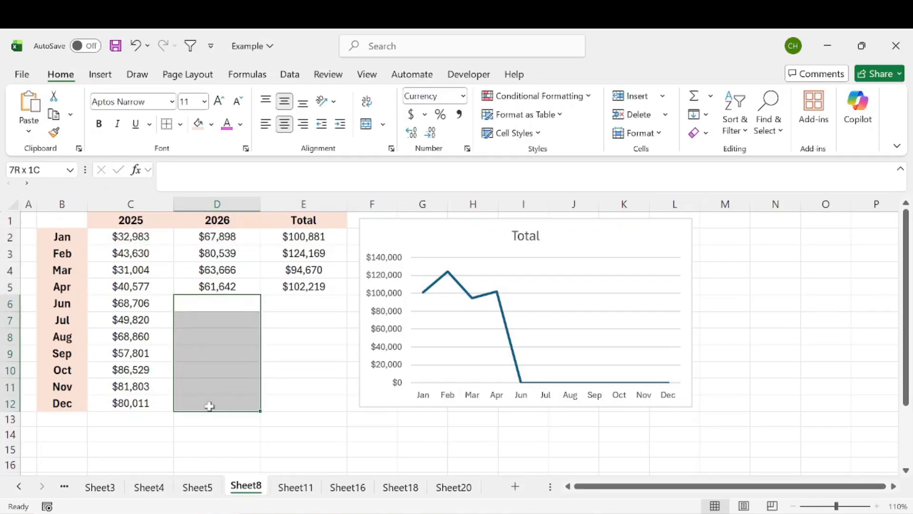
pyautogui.moveTo(305, 303); pyautogui.dragTo(299, 404)
pyautogui.click(653, 240)
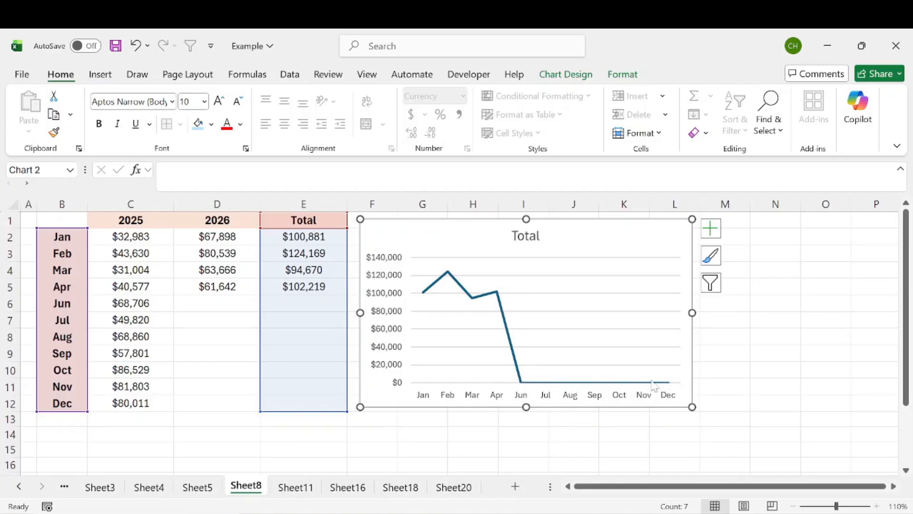
pyautogui.moveTo(672, 384)
# Inspect the formulas behind the blank-looking Total cells, from E6 down to E11.
pyautogui.moveTo(310, 299)
pyautogui.mouseDown()
pyautogui.moveTo(310, 356)
pyautogui.moveTo(307, 306)
pyautogui.mouseUp()
pyautogui.click(306, 308)
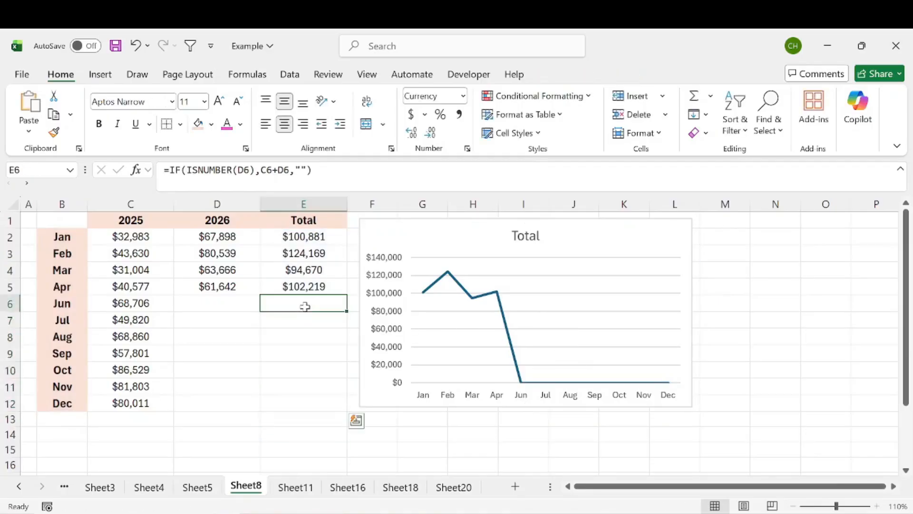
pyautogui.click(318, 172)
pyautogui.click(315, 341)
pyautogui.click(313, 307)
pyautogui.click(313, 325)
pyautogui.click(312, 338)
pyautogui.click(312, 353)
pyautogui.click(313, 370)
pyautogui.click(309, 386)
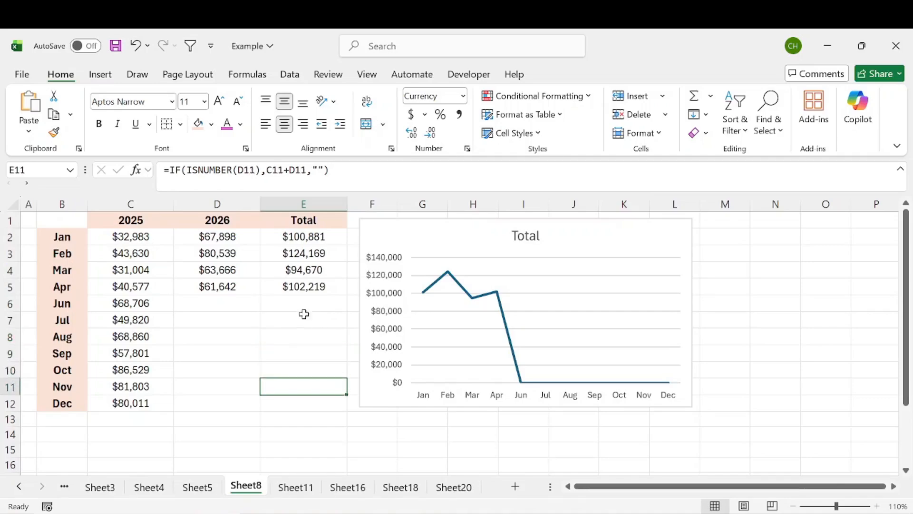
# Clear the Total formulas in E6:E12.
pyautogui.moveTo(304, 306); pyautogui.dragTo(299, 407)
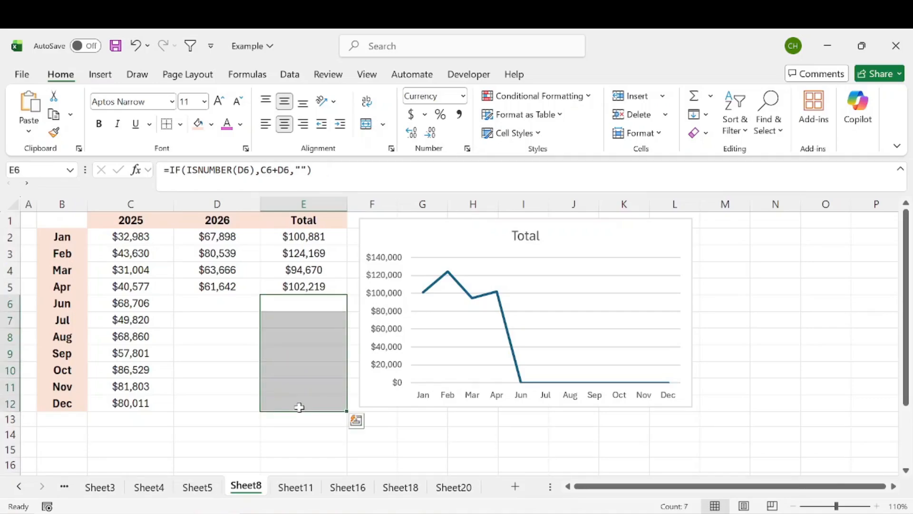
pyautogui.press('Delete')
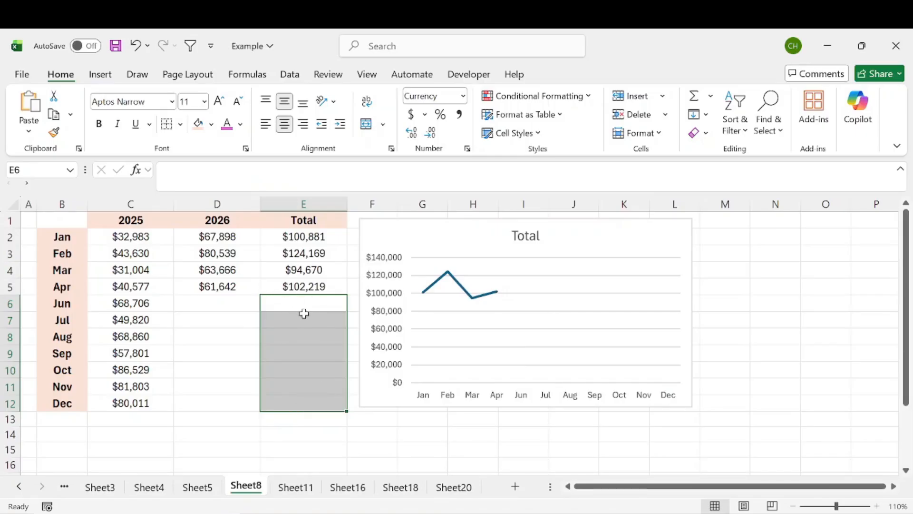
pyautogui.click(315, 306)
pyautogui.click(312, 319)
# Enter 0 in successive Total cells, starting at E6 for June.
pyautogui.click(312, 300)
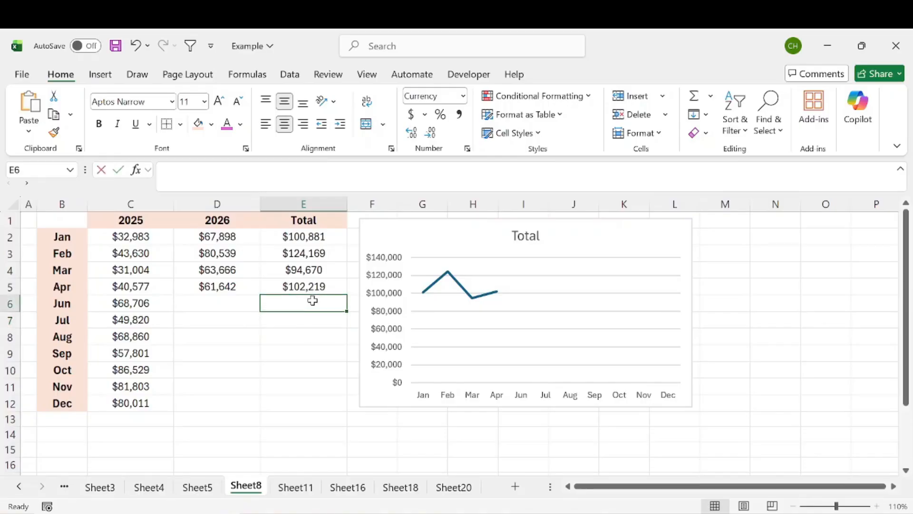
pyautogui.write('0')
pyautogui.press('Return')
pyautogui.write('0')
pyautogui.press('Return')
pyautogui.write('0')
pyautogui.press('Return')
pyautogui.write('0 0')
pyautogui.press('Return')
pyautogui.press('Return')
# Undo the trial zeros and the clearing of E6:E12 to restore the Total formulas.
pyautogui.hotkey('ctrl', 'z')
pyautogui.hotkey('ctrl', 'z')
pyautogui.hotkey('ctrl', 'z')
pyautogui.hotkey('ctrl', 'z')
pyautogui.hotkey('ctrl', 'z')
pyautogui.moveTo(308, 299); pyautogui.dragTo(309, 403)
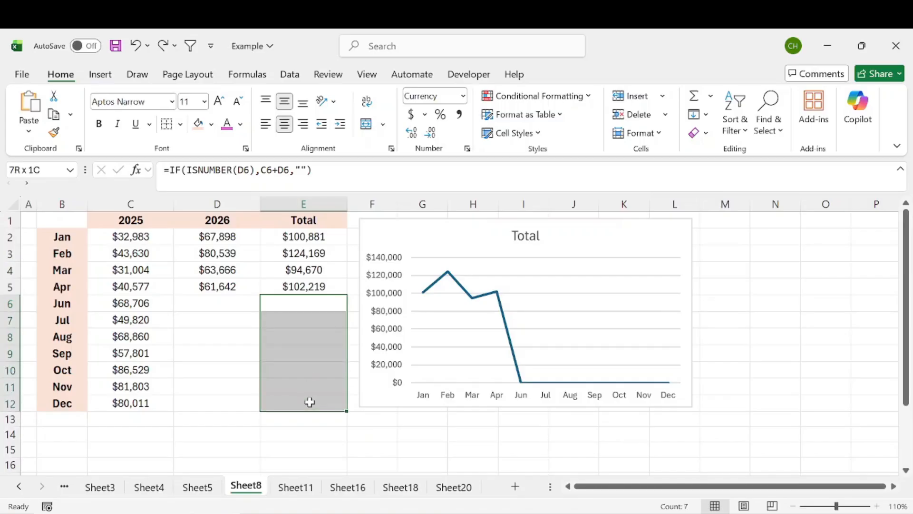
# Enter 60000 as the June 2026 value in D6 to test the total and the chart.
pyautogui.click(214, 303)
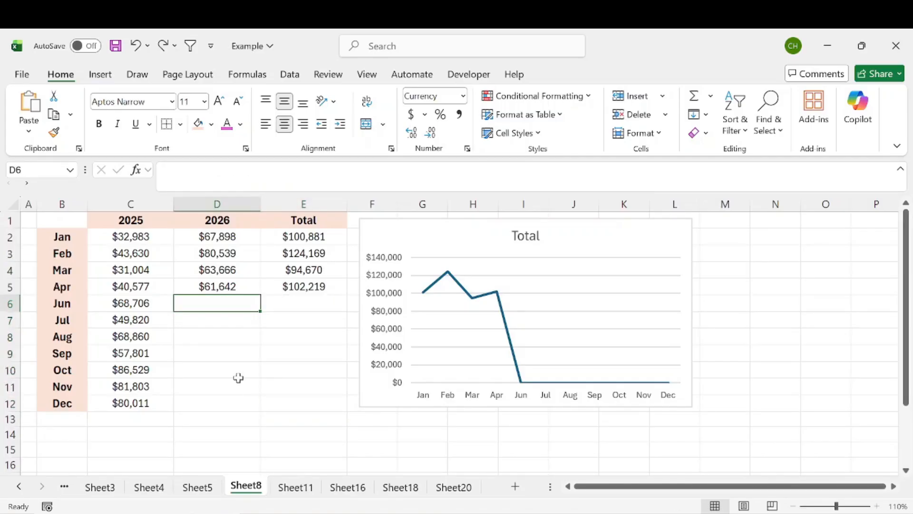
pyautogui.write('60000')
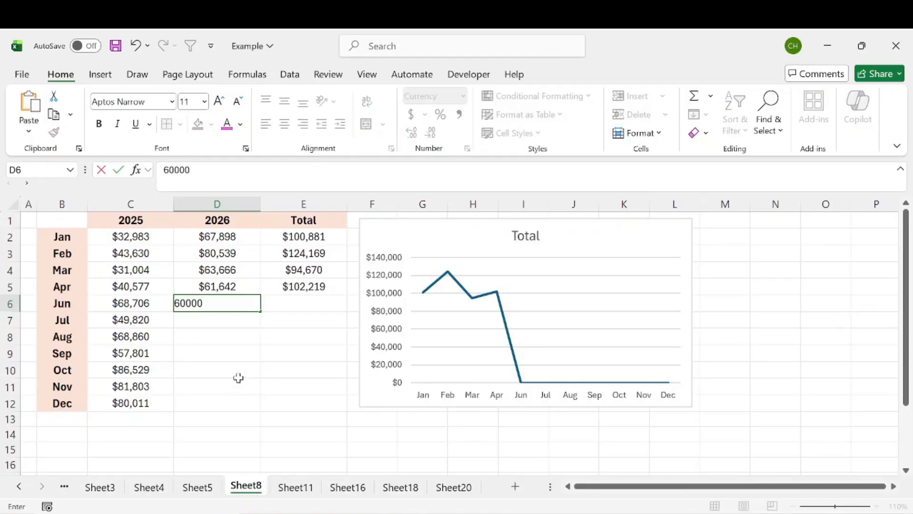
pyautogui.press('Return')
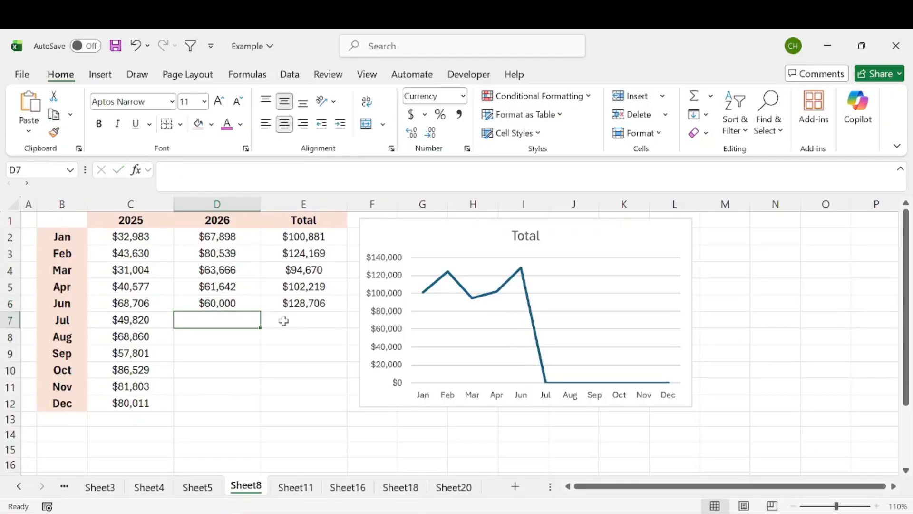
pyautogui.click(211, 300)
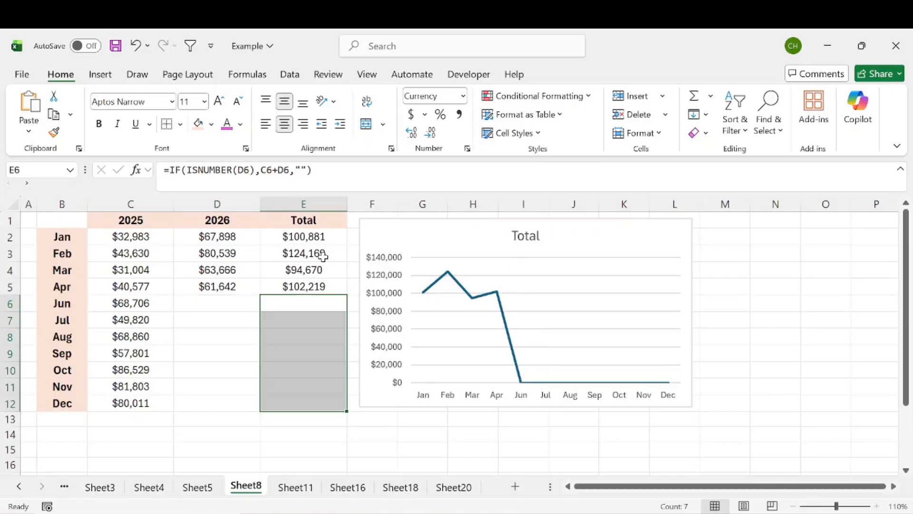
# Review the Total range E2:E12 and its blank June to December cells against the chart.
pyautogui.click(304, 238)
pyautogui.moveTo(304, 238); pyautogui.dragTo(304, 402)
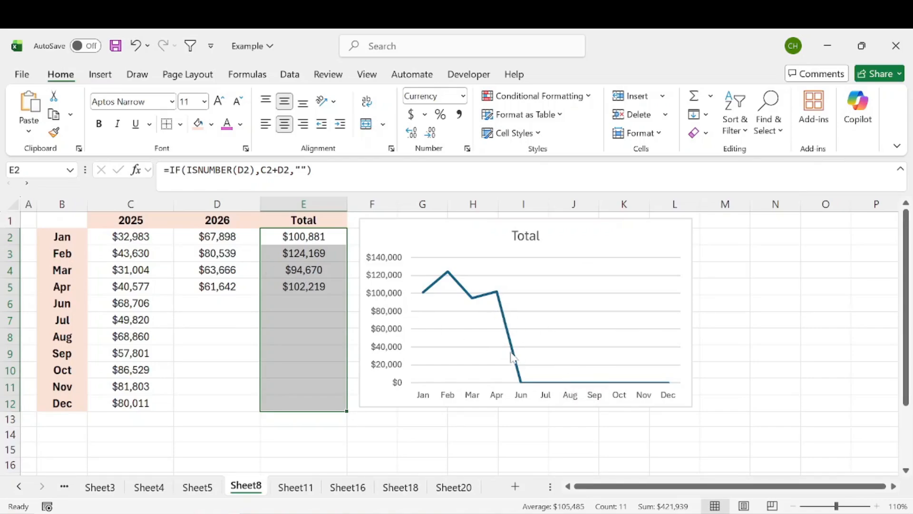
pyautogui.moveTo(320, 302); pyautogui.dragTo(321, 408)
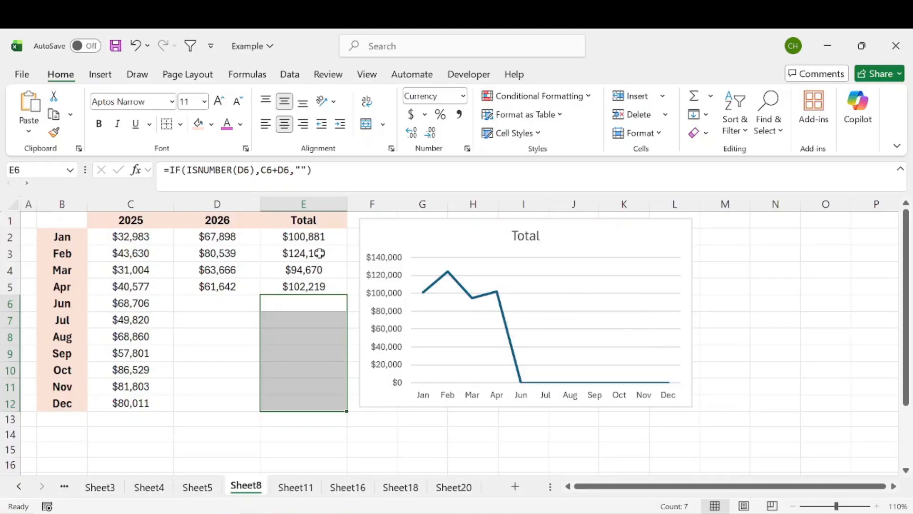
# Replace the empty-text result in E2's formula with NA(), giving =IF(ISNUMBER(D2),C2+D2,NA()).
pyautogui.click(314, 239)
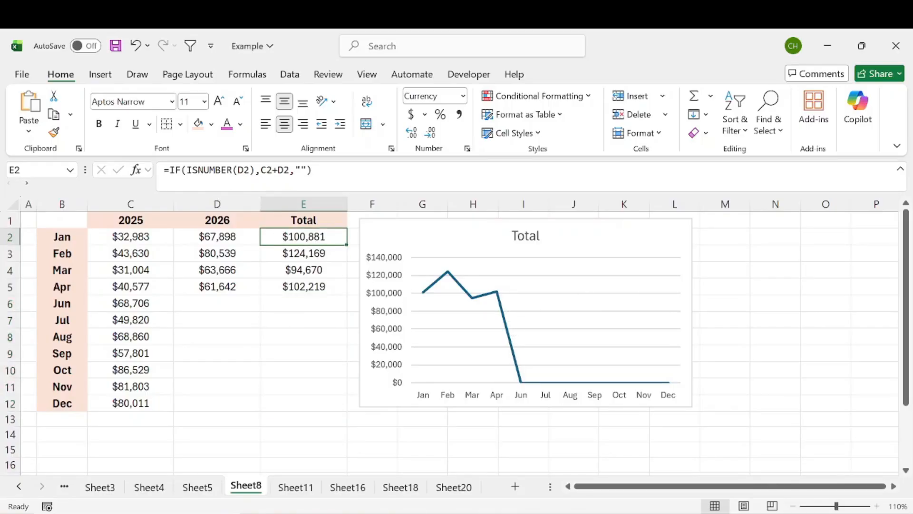
pyautogui.click(284, 170)
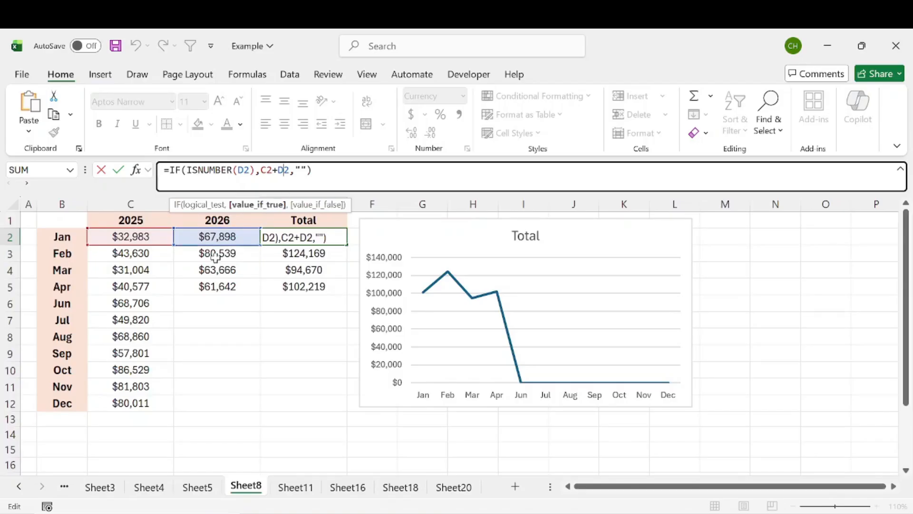
pyautogui.click(301, 170)
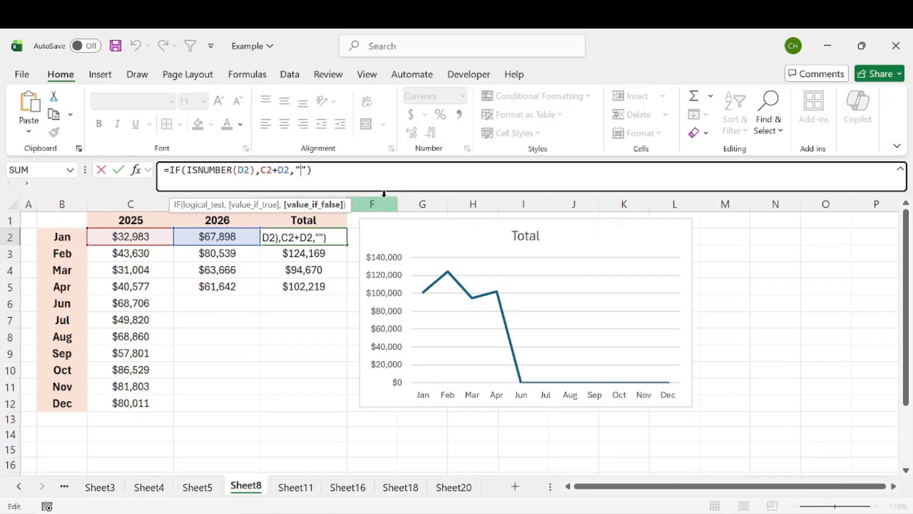
pyautogui.press('BackSpace')
pyautogui.press('Delete')
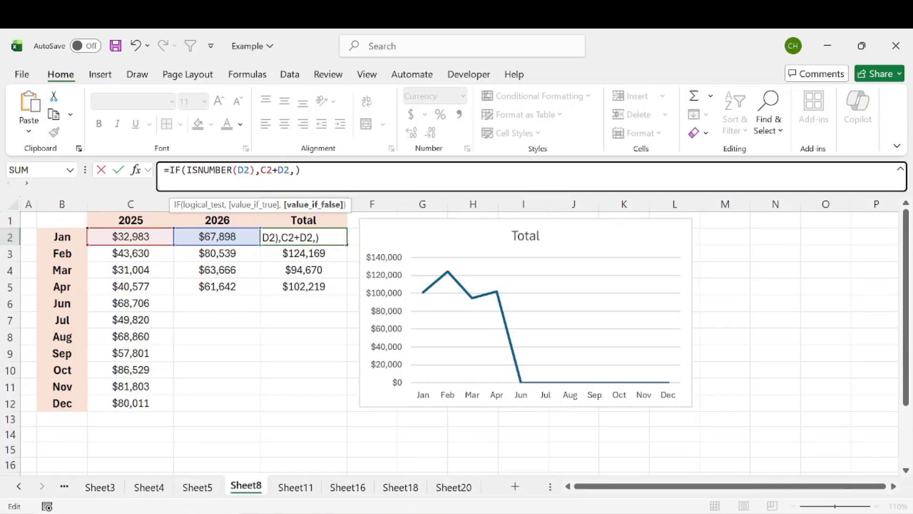
pyautogui.write('NA(')
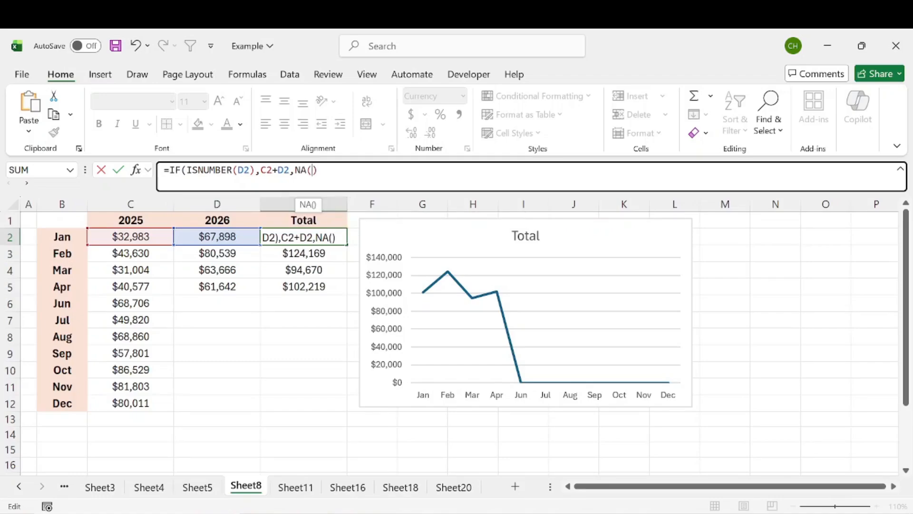
pyautogui.press('Right')
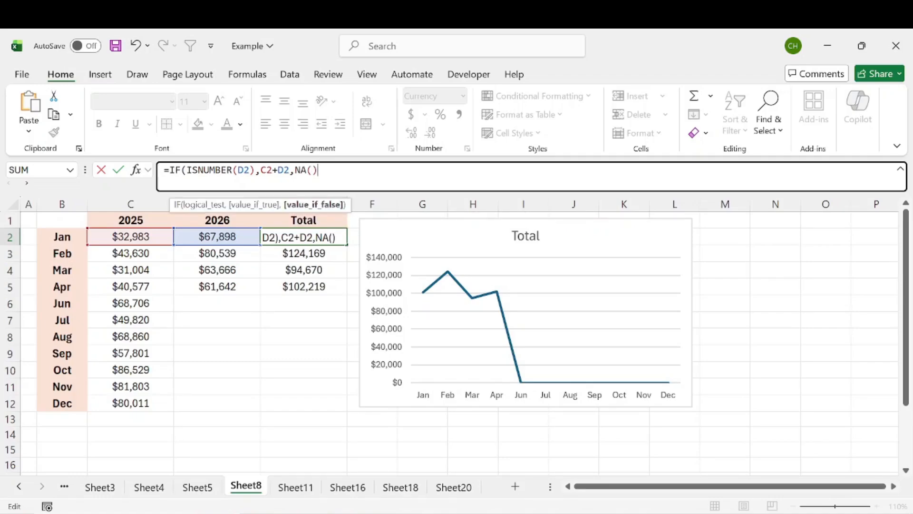
pyautogui.write(')')
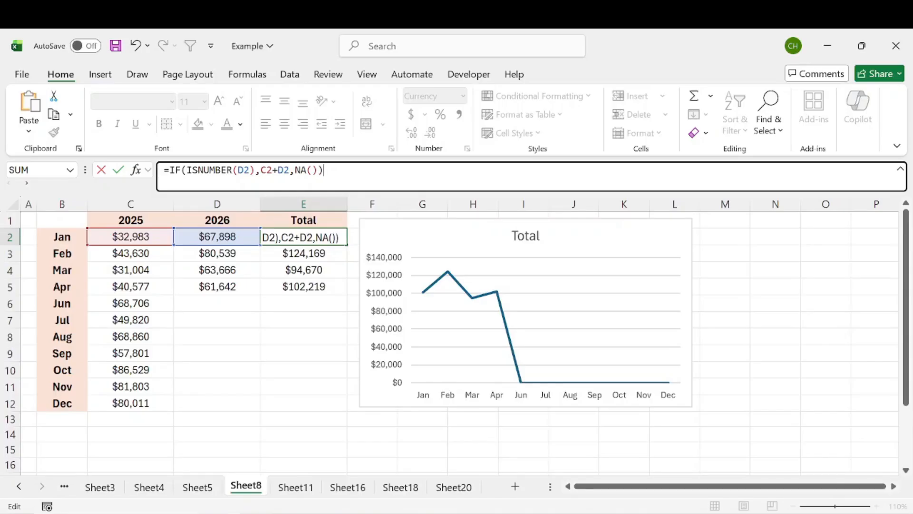
pyautogui.press('Return')
# Fill the E2 formula down through E12 and check the June to December totals.
pyautogui.click(333, 233)
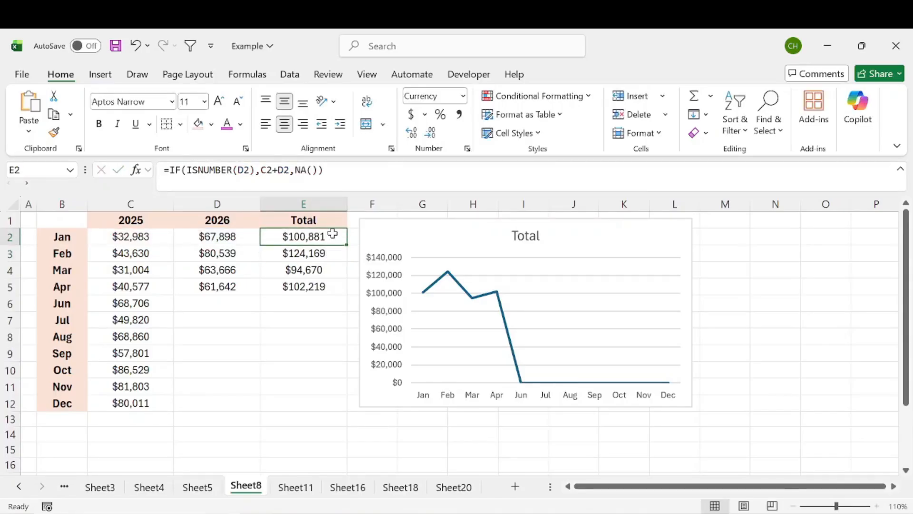
pyautogui.moveTo(349, 246); pyautogui.dragTo(337, 415)
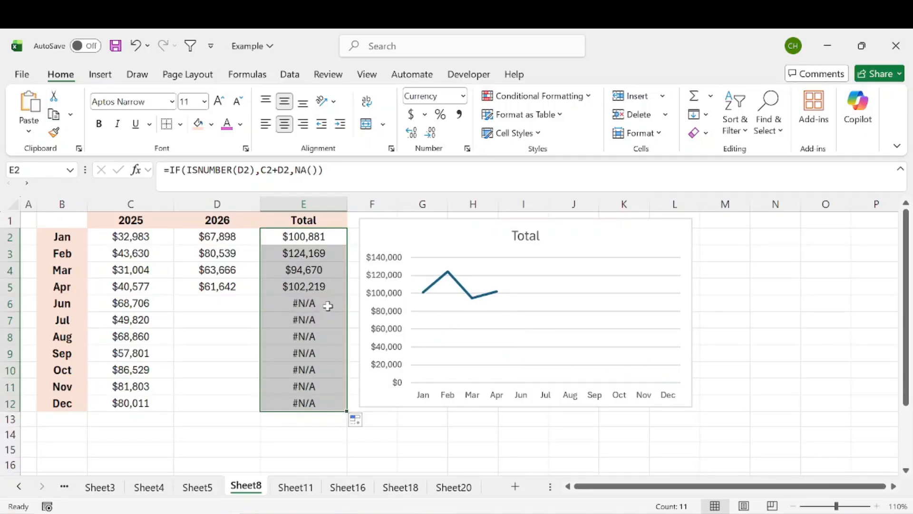
pyautogui.moveTo(327, 303); pyautogui.dragTo(328, 404)
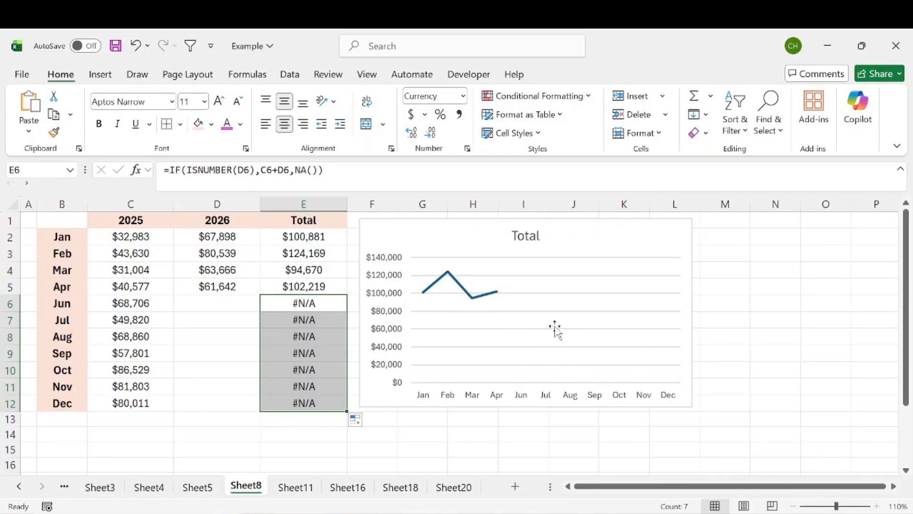
pyautogui.moveTo(305, 305); pyautogui.dragTo(313, 404)
pyautogui.moveTo(315, 303); pyautogui.dragTo(321, 406)
# Start a new conditional formatting rule for E2:E12 that uses a formula to determine which cells to format.
pyautogui.moveTo(308, 238); pyautogui.dragTo(304, 407)
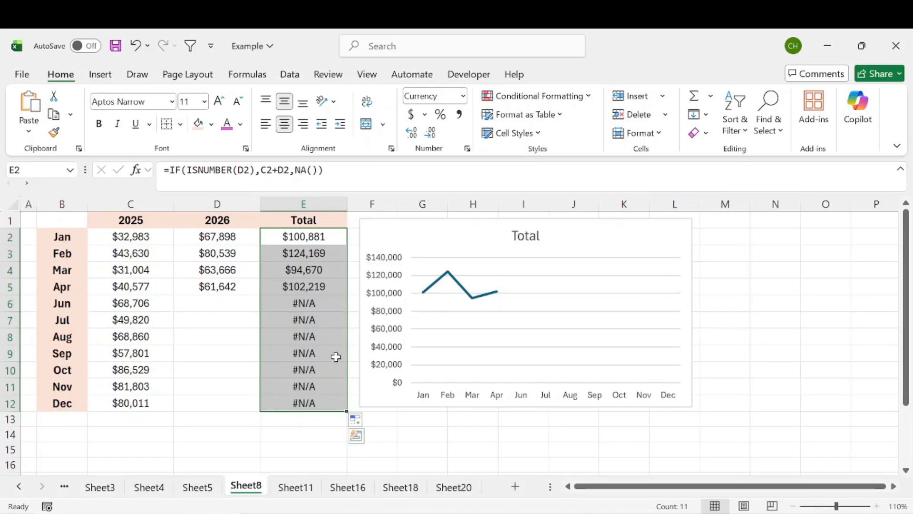
pyautogui.click(532, 101)
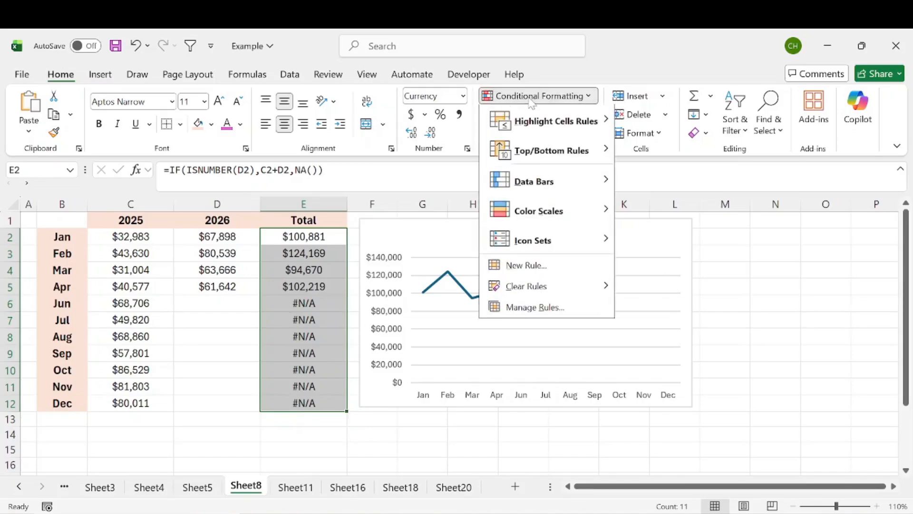
pyautogui.click(537, 266)
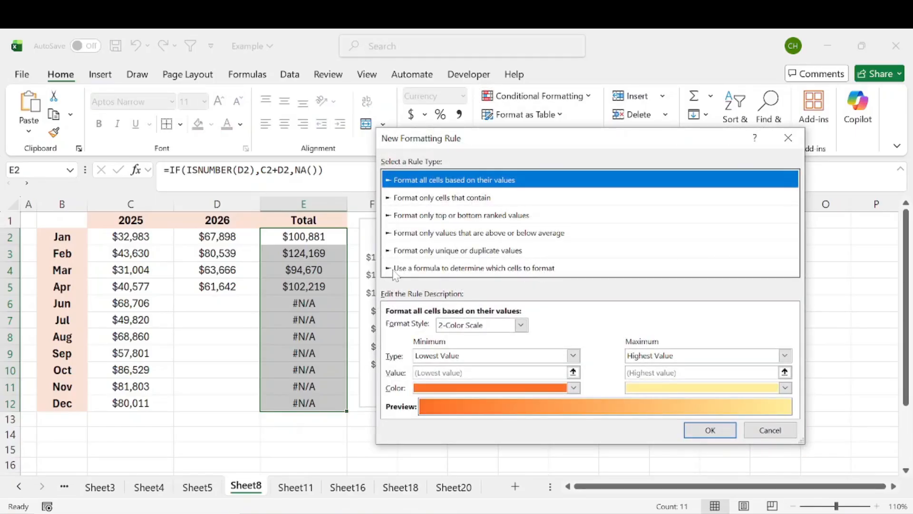
pyautogui.moveTo(451, 141); pyautogui.dragTo(460, 123)
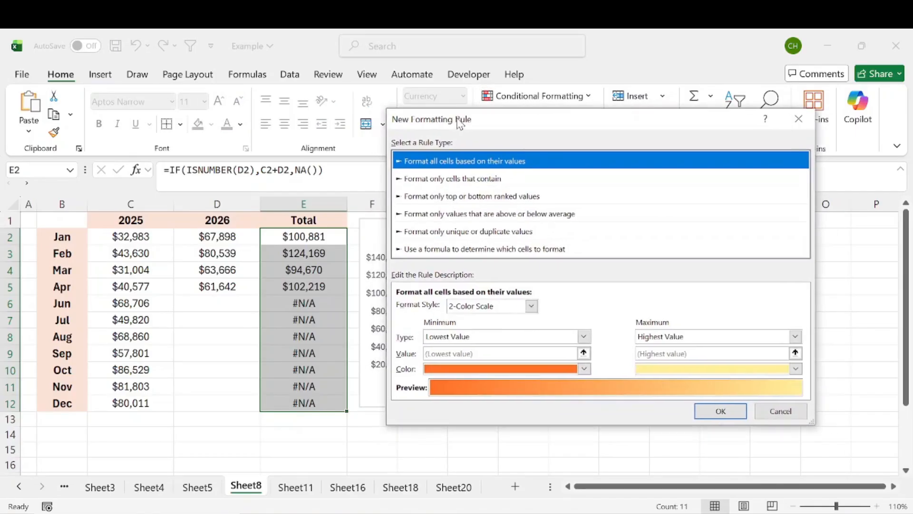
pyautogui.click(420, 250)
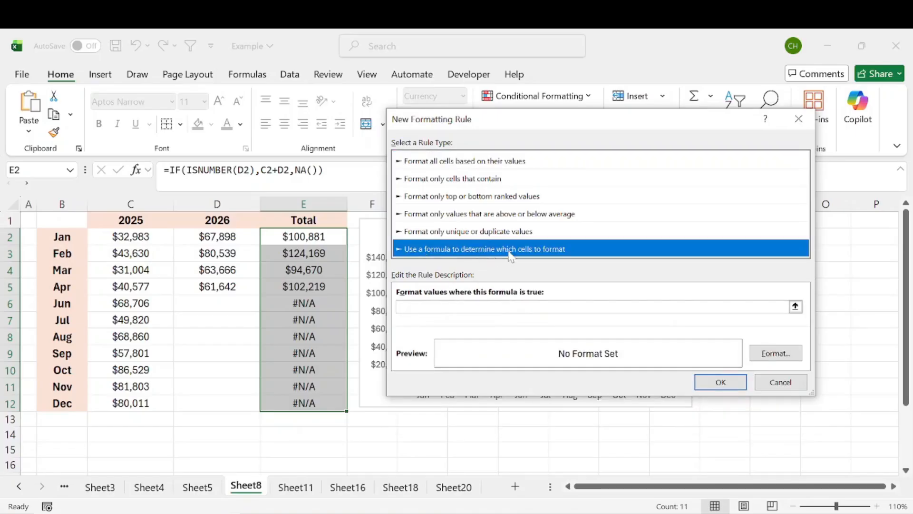
# Set the rule's formula to =ISNA(E2), with a relative cell reference.
pyautogui.click(459, 306)
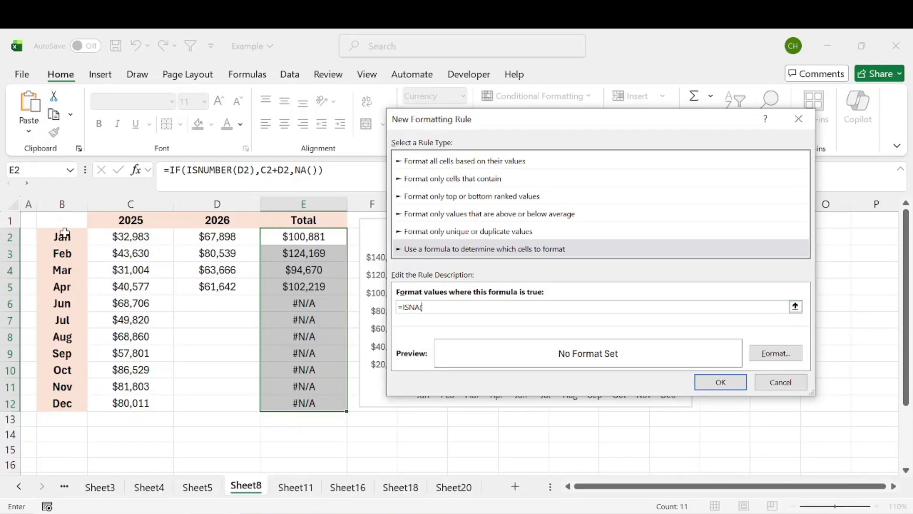
pyautogui.click(307, 237)
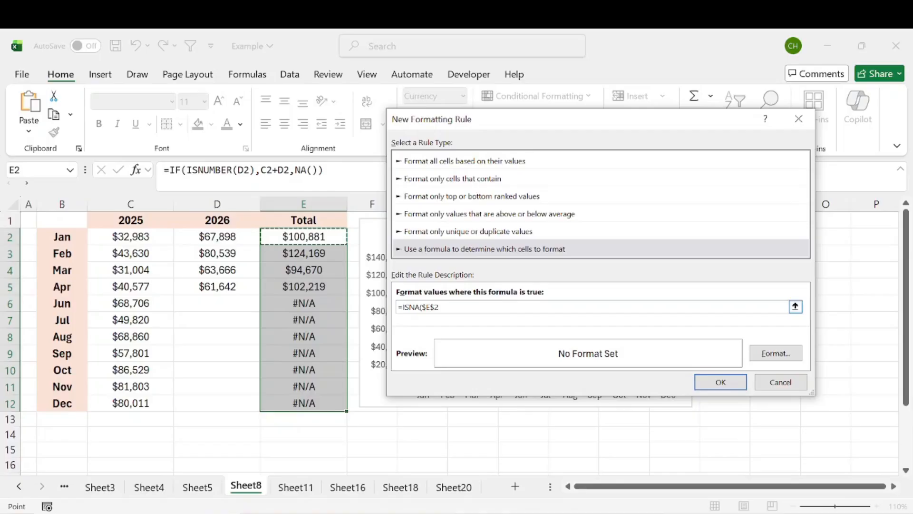
pyautogui.click(422, 308)
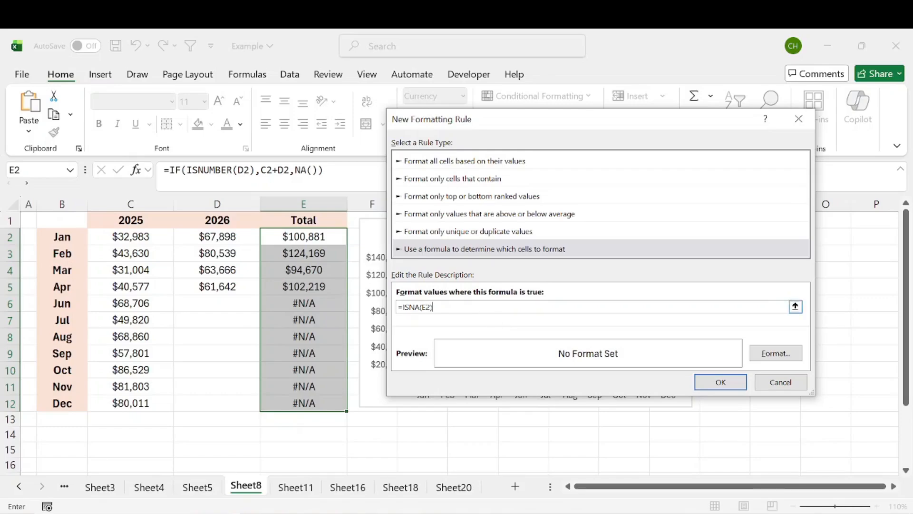
# Set the rule's font color to white and apply the conditional formatting rule to E2:E12.
pyautogui.click(786, 354)
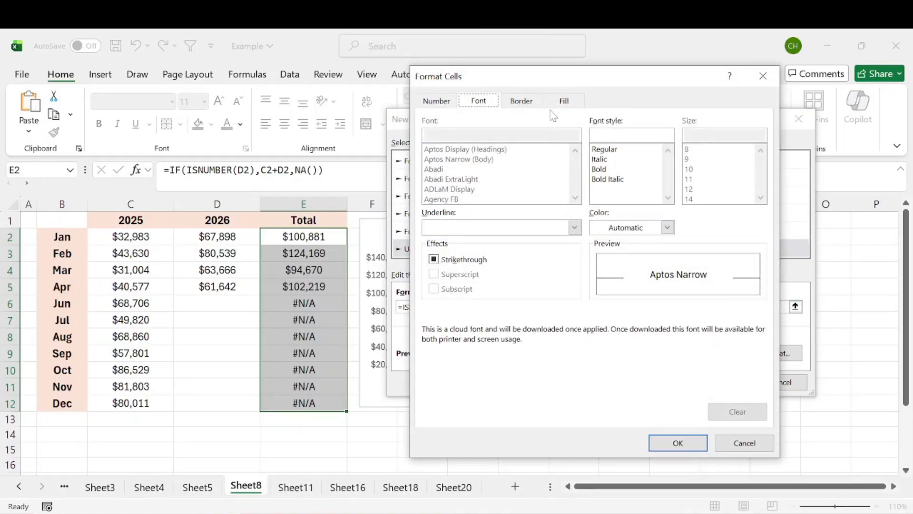
pyautogui.click(668, 227)
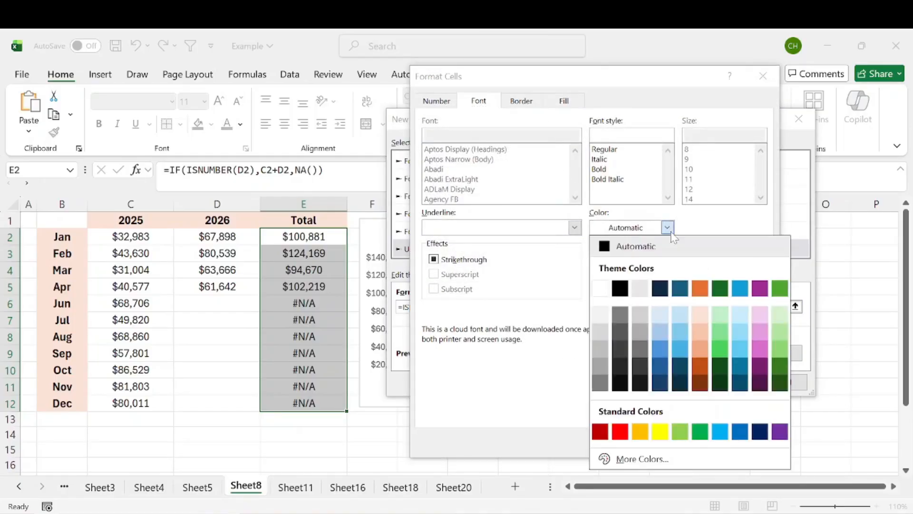
pyautogui.click(601, 288)
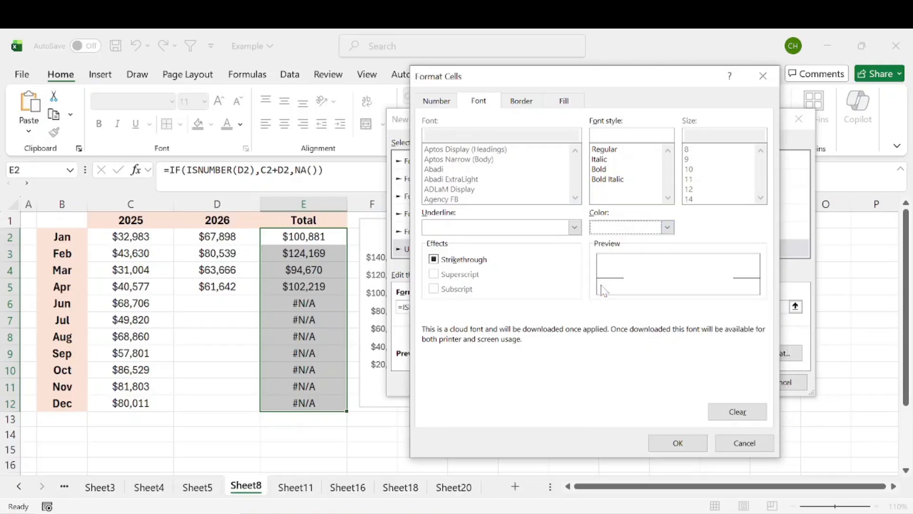
pyautogui.click(688, 442)
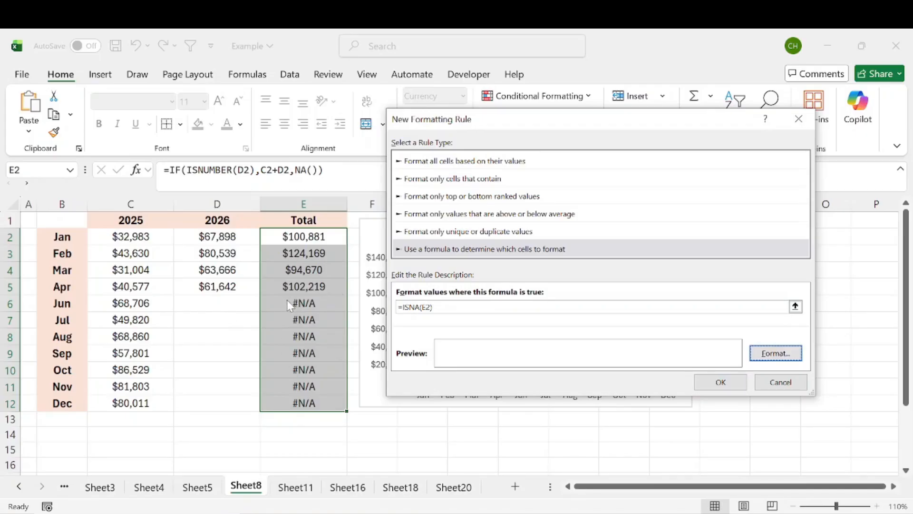
pyautogui.click(721, 382)
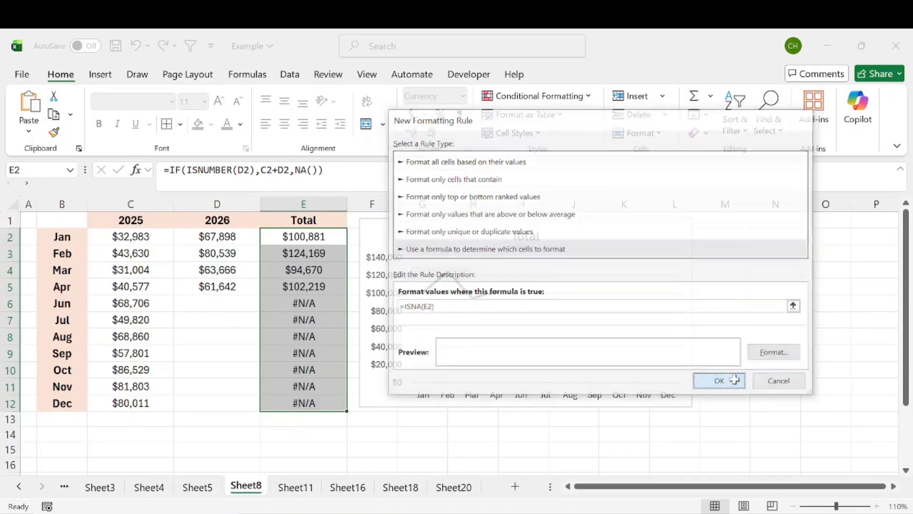
# Check the June to December total cells in E6:E12 and their formulas against the Total line chart.
pyautogui.moveTo(311, 299); pyautogui.dragTo(310, 407)
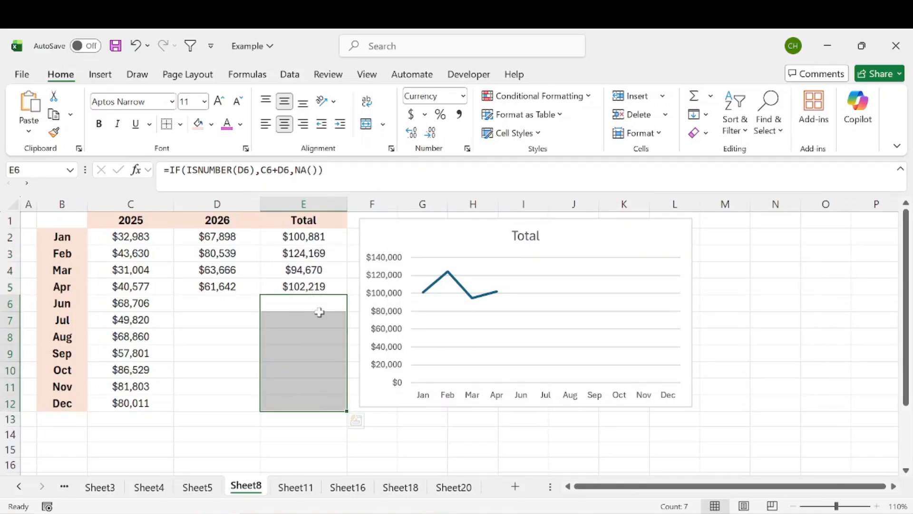
pyautogui.click(302, 306)
pyautogui.click(302, 347)
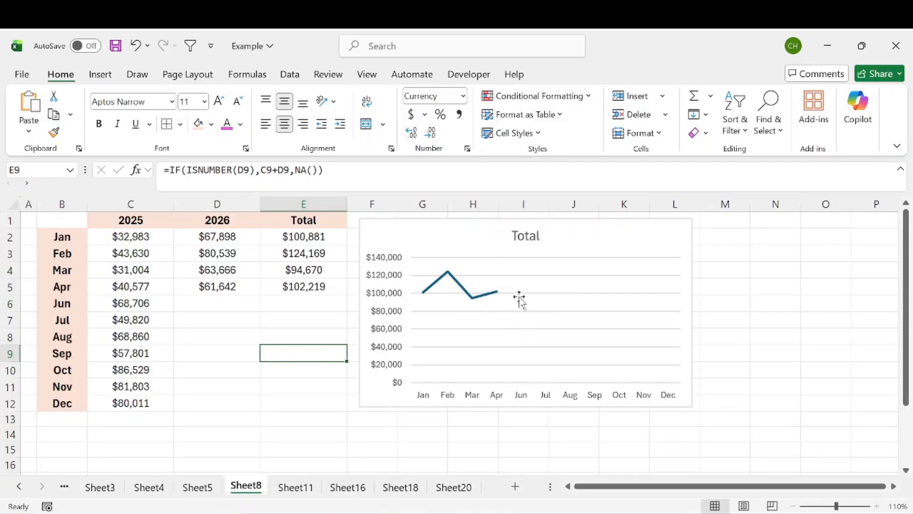
pyautogui.moveTo(332, 309); pyautogui.dragTo(307, 402)
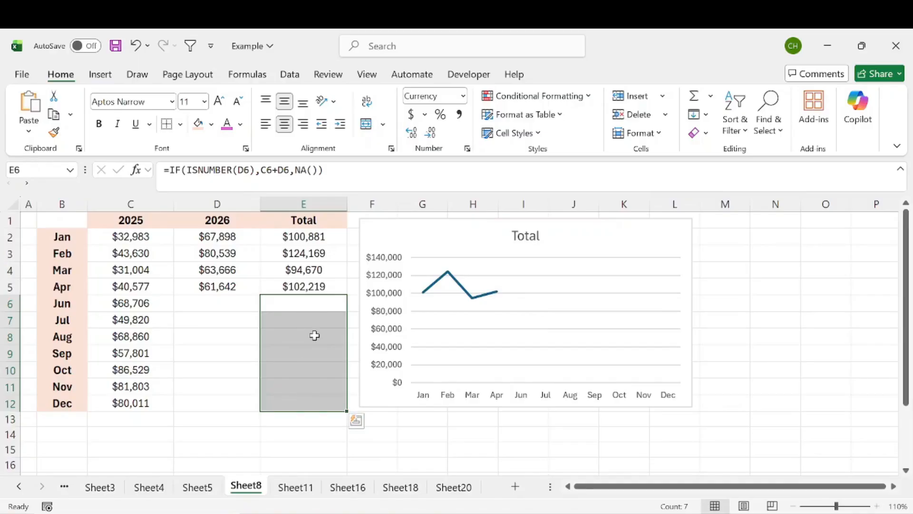
pyautogui.click(727, 237)
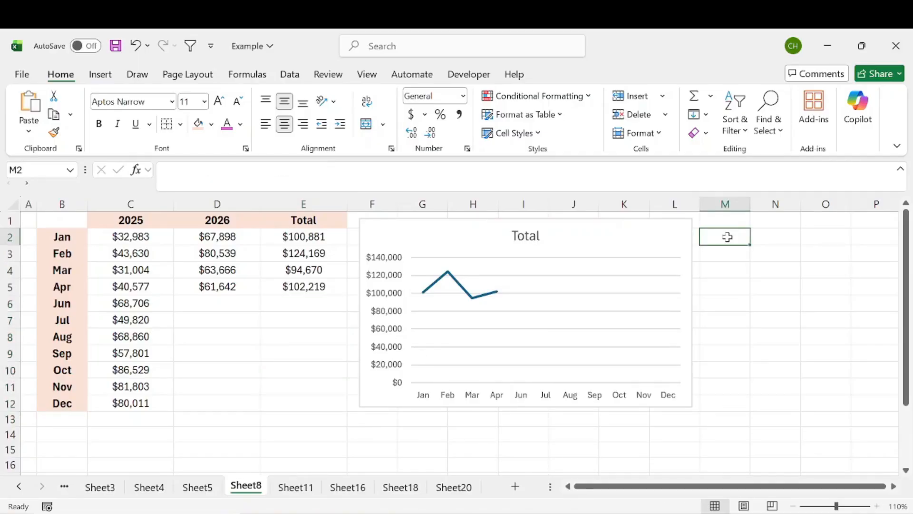